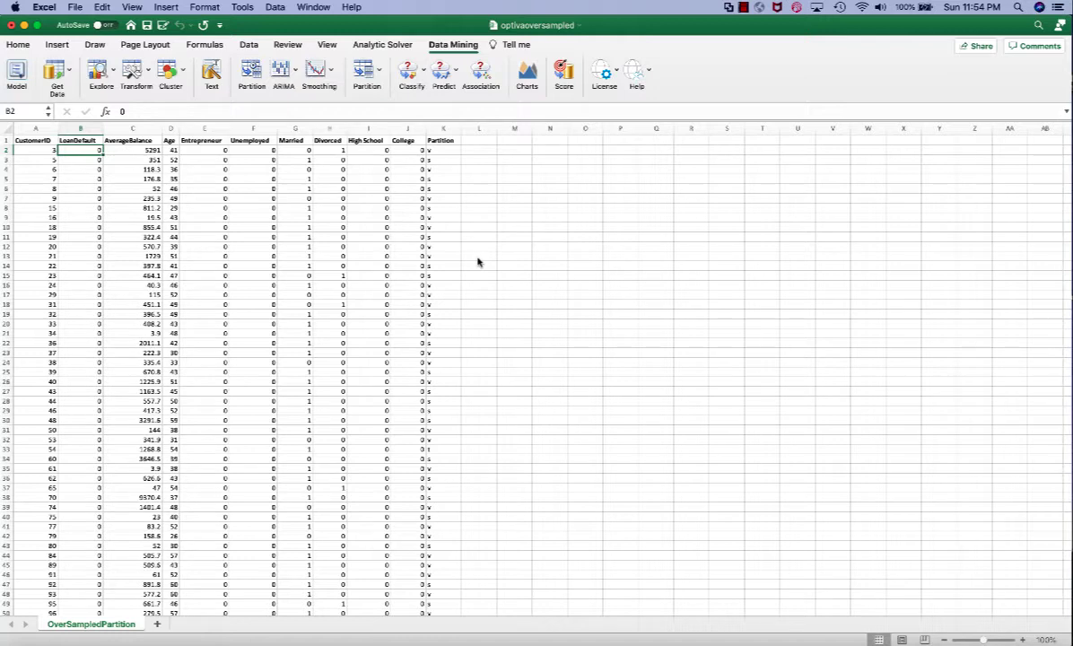
Point out the predictor columns AverageBalance through College and the LoanDefault target column.
{"action": "left_click_drag", "start_coordinate": [149, 141], "coordinate": [402, 141]}
{"action": "left_click", "coordinate": [329, 198]}
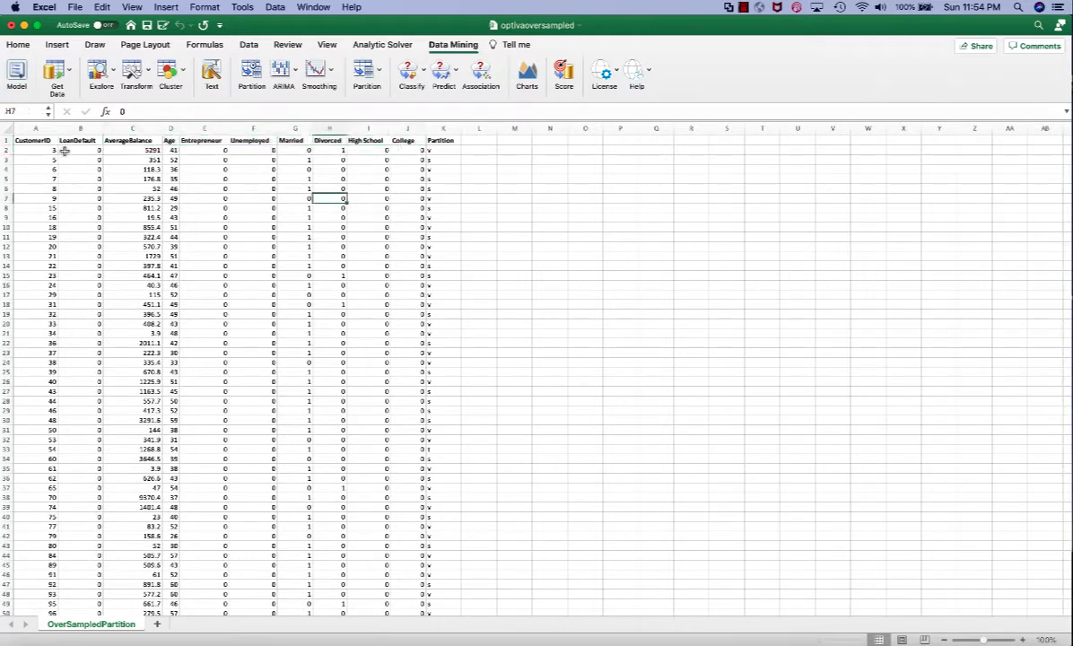
{"action": "left_click", "coordinate": [76, 140]}
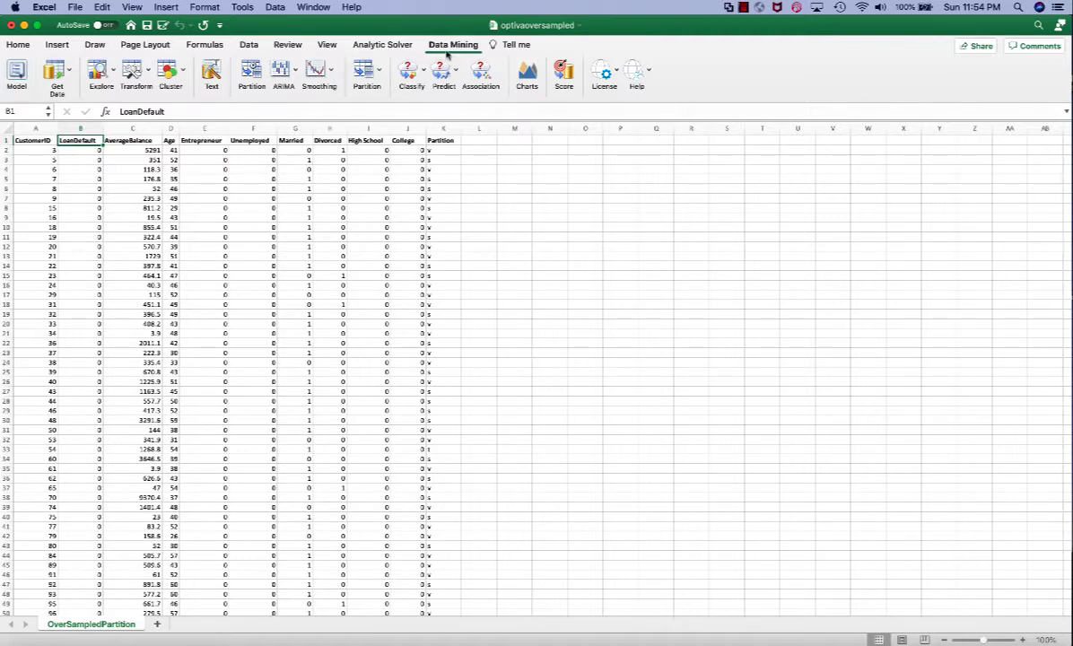
Start a k-Nearest Neighbors classification with the eight predictors as inputs and LoanDefault as output.
{"action": "left_click", "coordinate": [424, 75]}
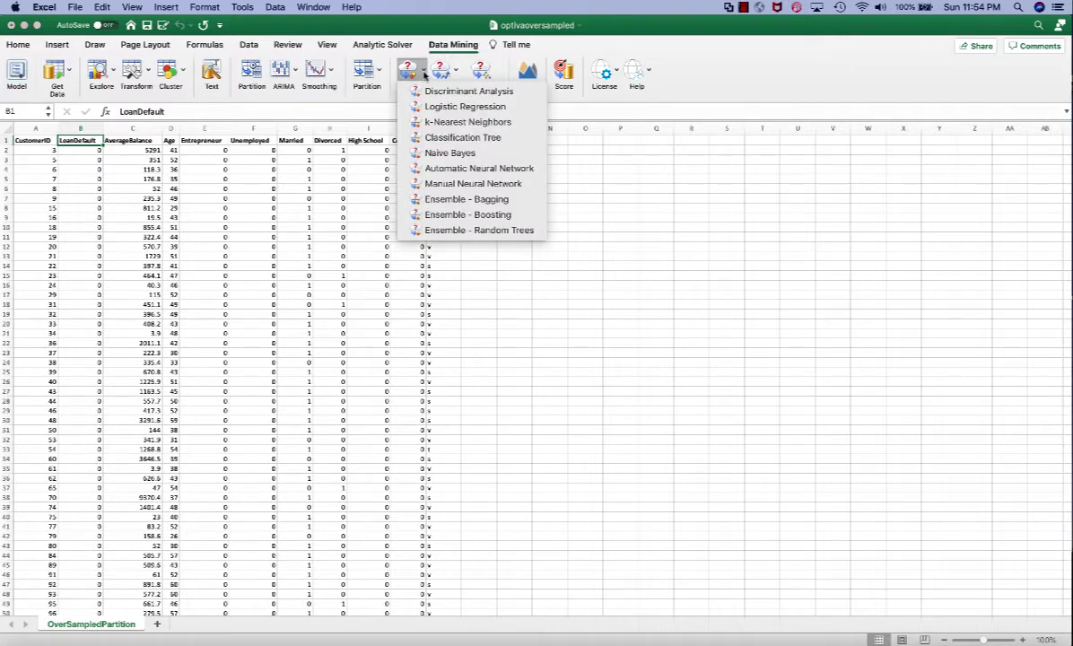
{"action": "left_click", "coordinate": [430, 122]}
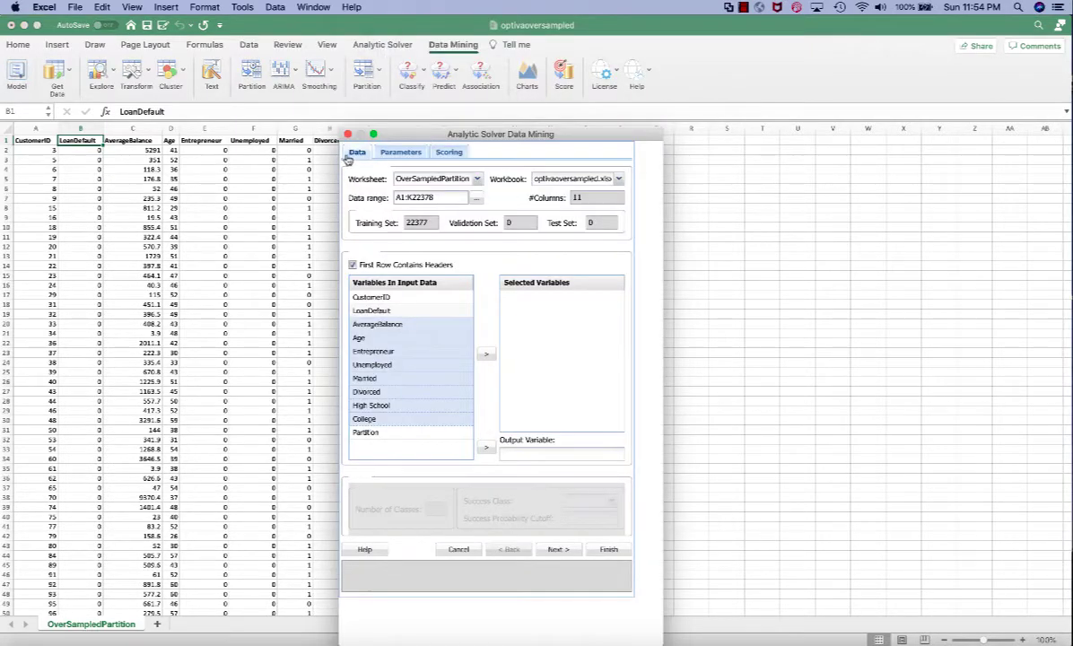
{"action": "left_click", "coordinate": [485, 353]}
{"action": "left_click", "coordinate": [371, 310]}
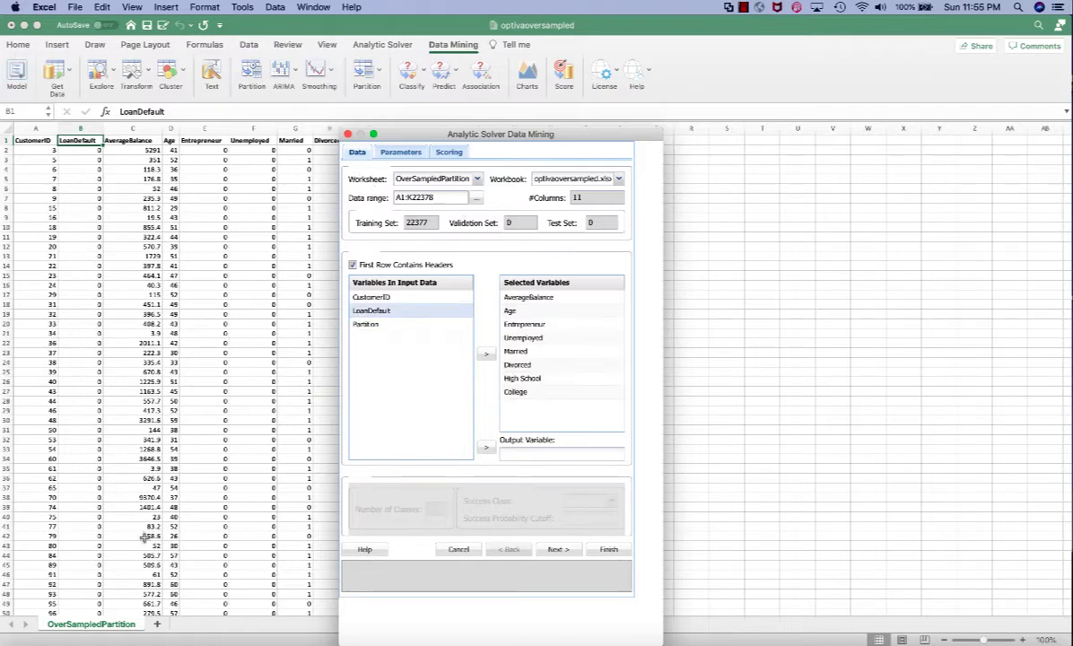
{"action": "left_click", "coordinate": [485, 447]}
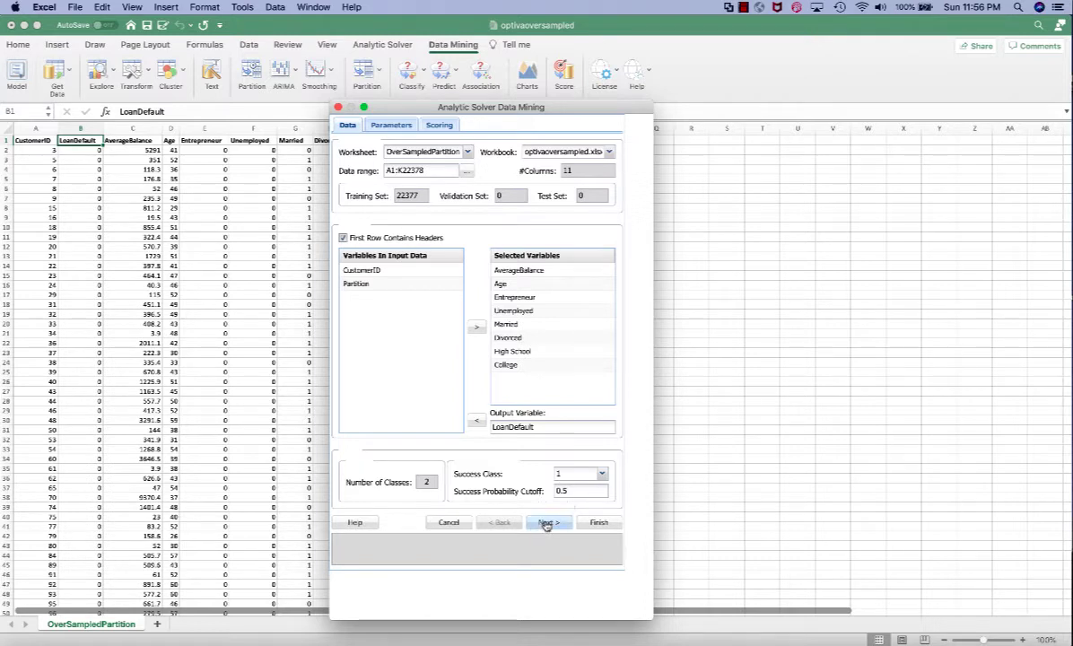
Turn on data partitioning using the existing Partition column as the partition variable.
{"action": "left_click", "coordinate": [546, 522]}
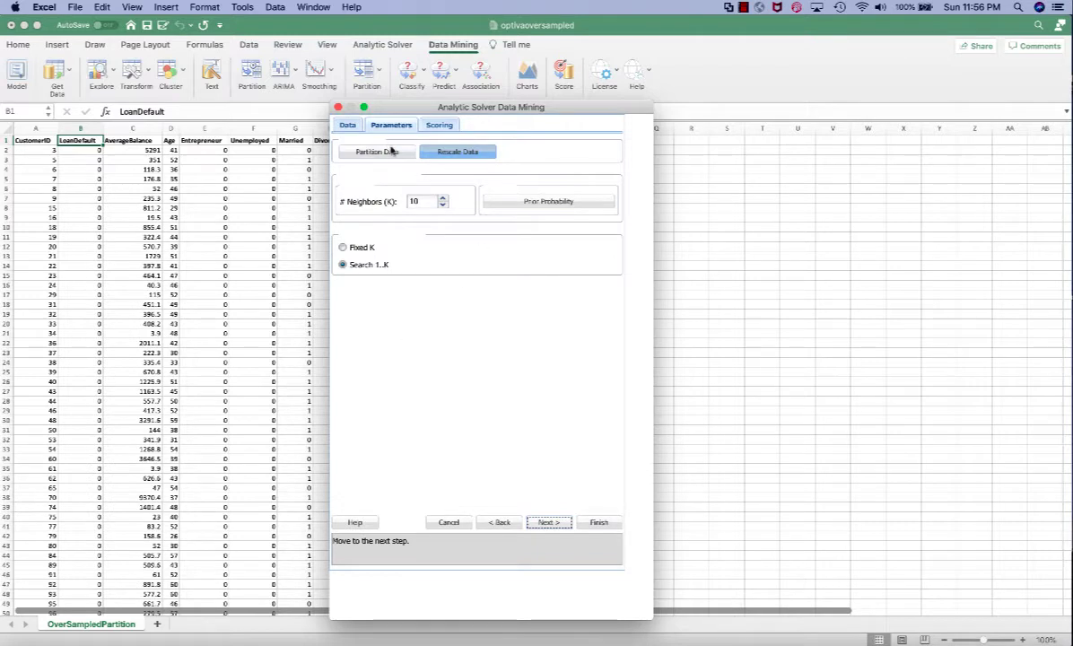
{"action": "left_click", "coordinate": [363, 153]}
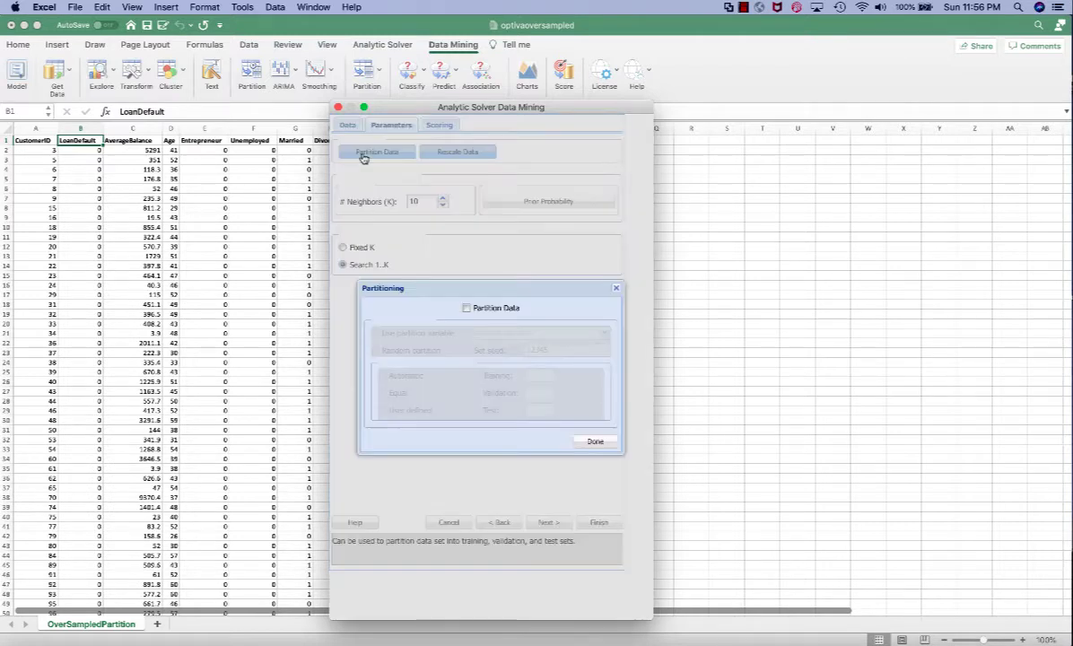
{"action": "left_click", "coordinate": [466, 309]}
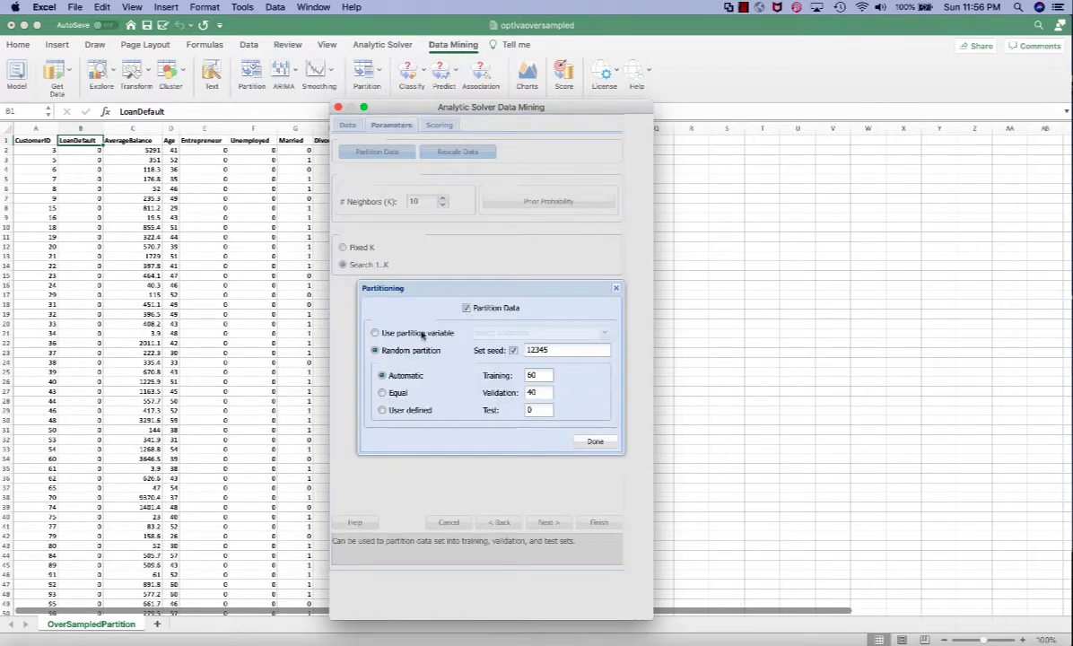
{"action": "left_click", "coordinate": [375, 332]}
{"action": "left_click", "coordinate": [513, 333]}
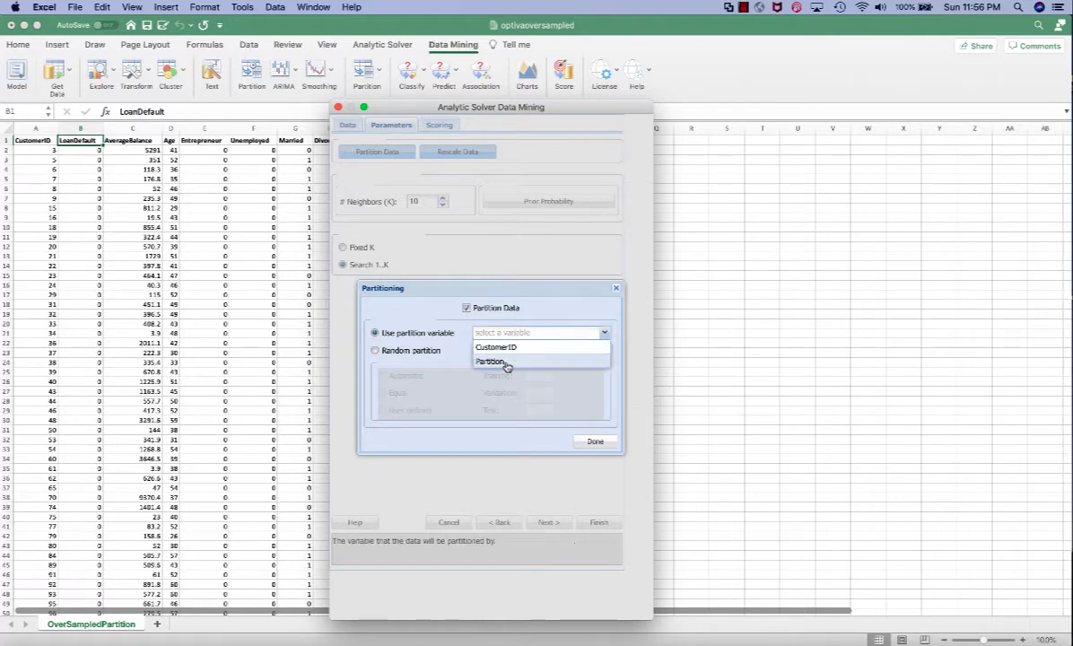
{"action": "left_click", "coordinate": [507, 362]}
Confirm the Partition-column split and rescale the data with Standardization.
{"action": "left_click_drag", "start_coordinate": [406, 110], "coordinate": [540, 103]}
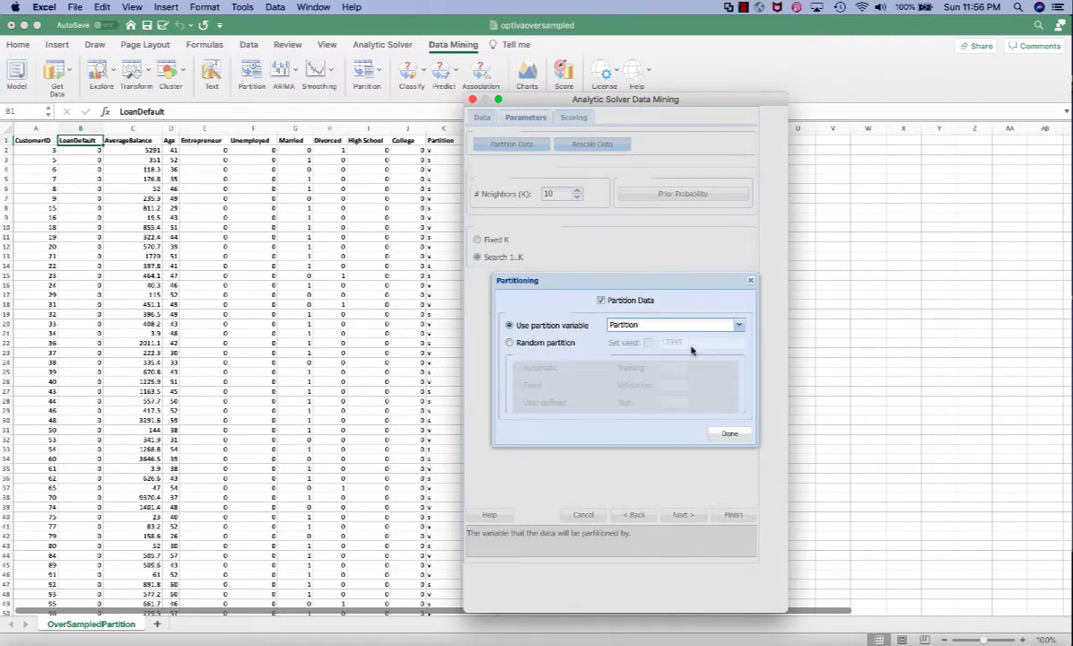
{"action": "left_click", "coordinate": [730, 435]}
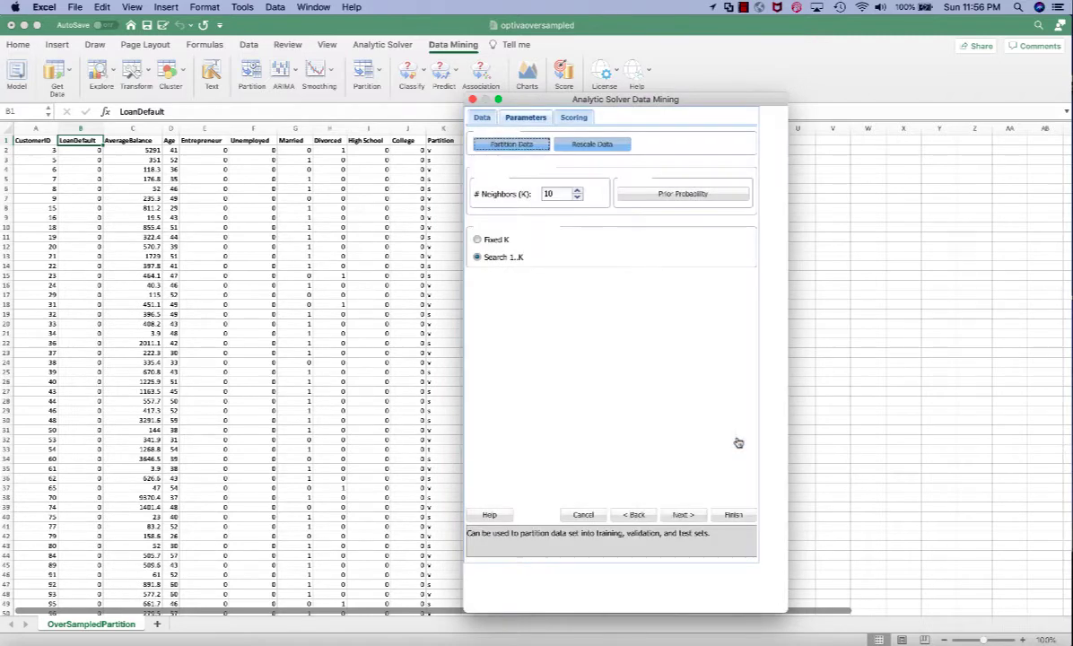
{"action": "left_click", "coordinate": [584, 147]}
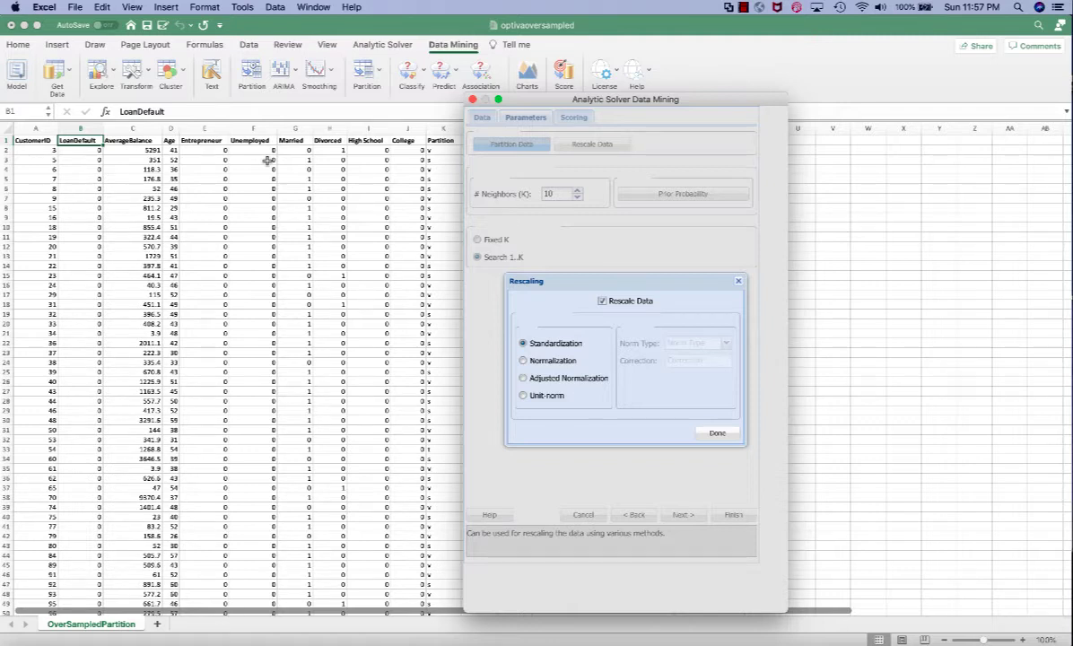
{"action": "left_click", "coordinate": [717, 433]}
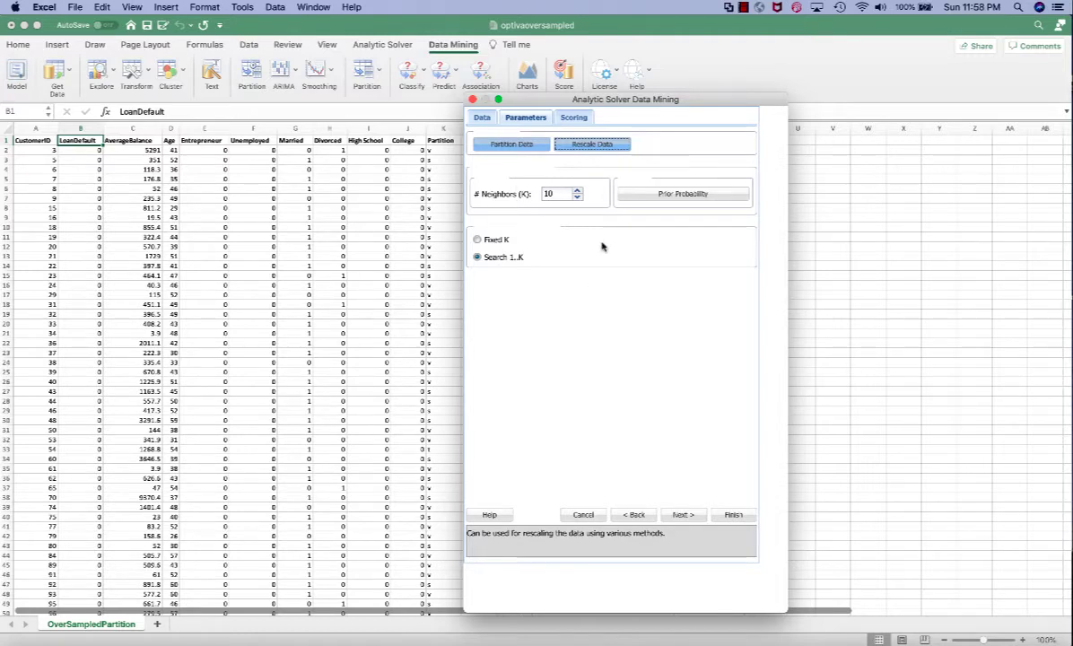
Add a detailed scoring report for the test data and run the k-NN classification.
{"action": "left_click", "coordinate": [684, 514]}
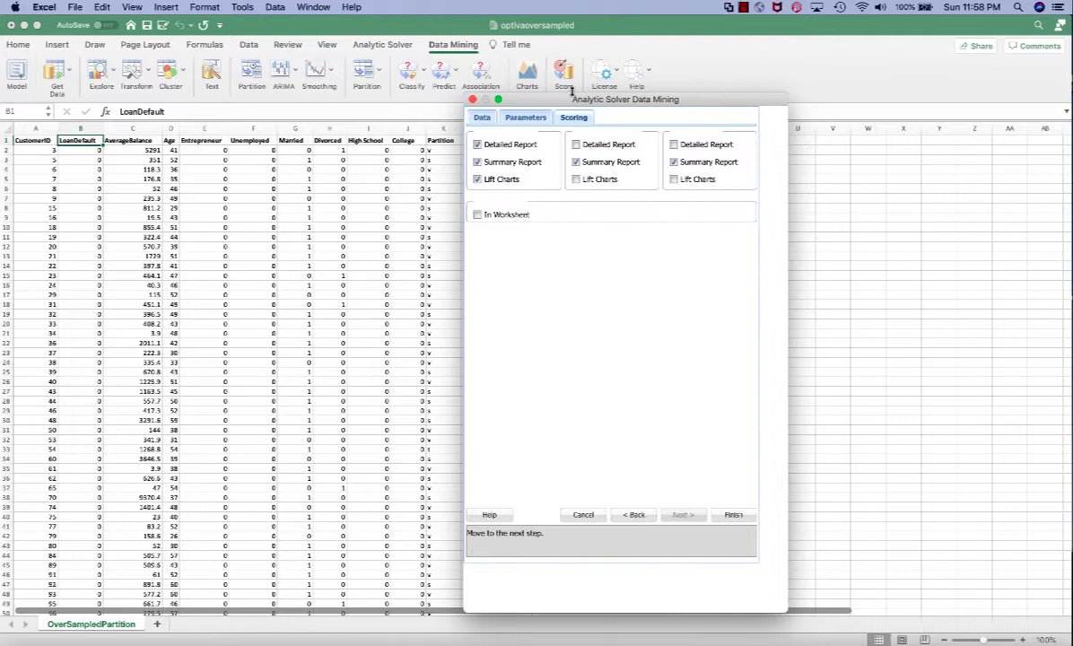
{"action": "left_click", "coordinate": [674, 144]}
{"action": "left_click", "coordinate": [734, 515]}
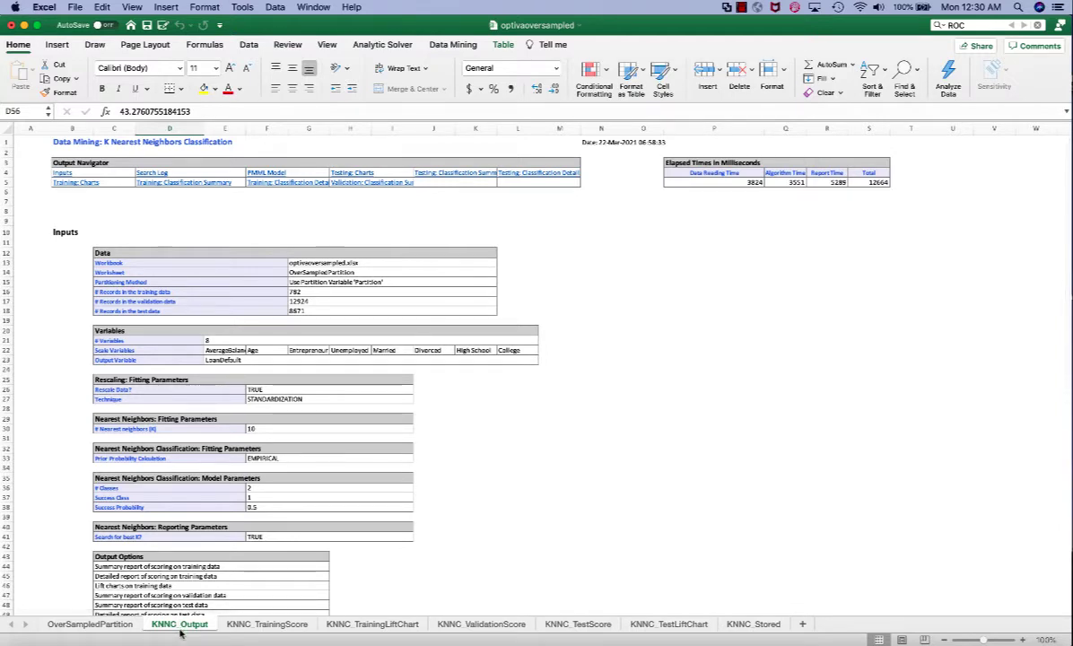
Scroll KNNC_Output to the Search Log showing misclassification for K=1 to 10.
{"action": "scroll", "coordinate": [264, 232], "scroll_direction": "down", "scroll_amount": 15}
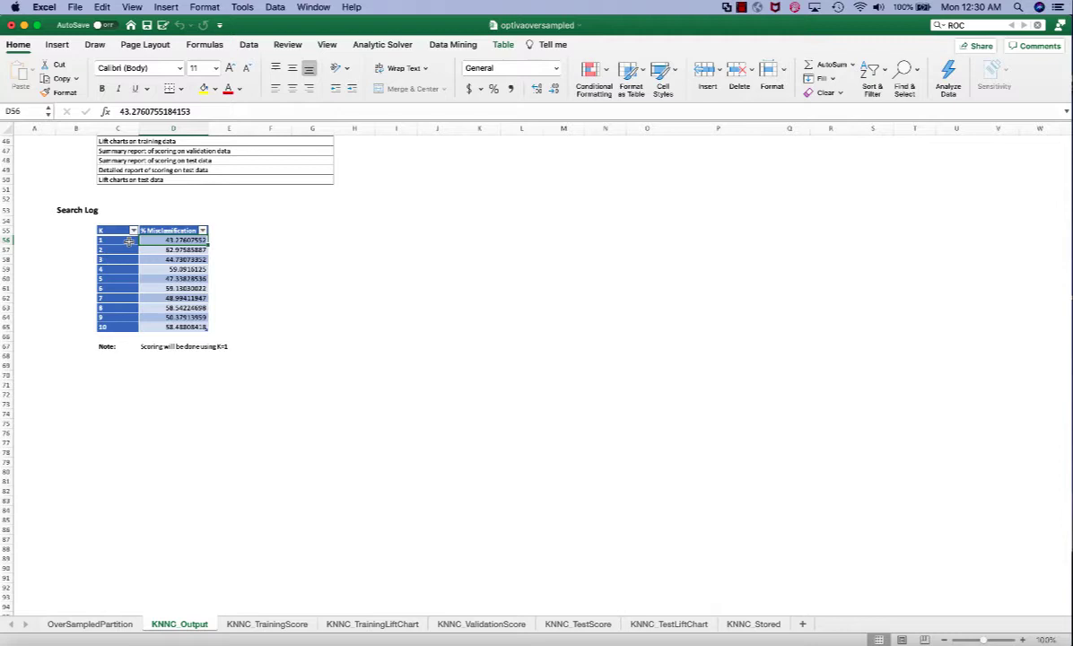
{"action": "left_click", "coordinate": [157, 346]}
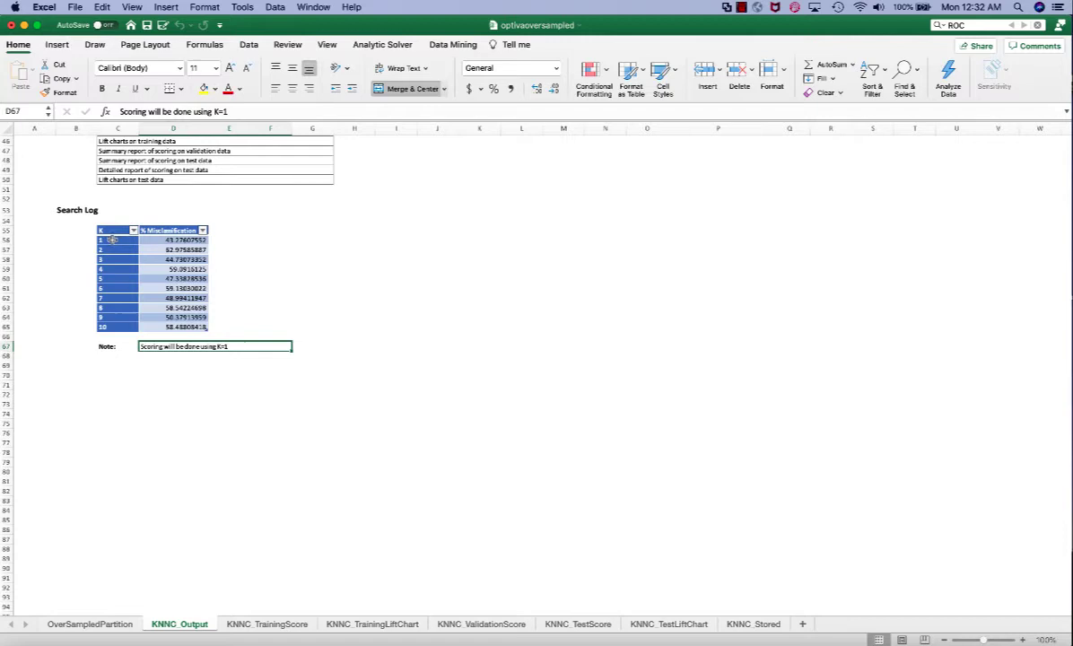
Open KNNC_TrainingScore and select the training F1 score cell D30 (0.9974).
{"action": "left_click", "coordinate": [247, 626]}
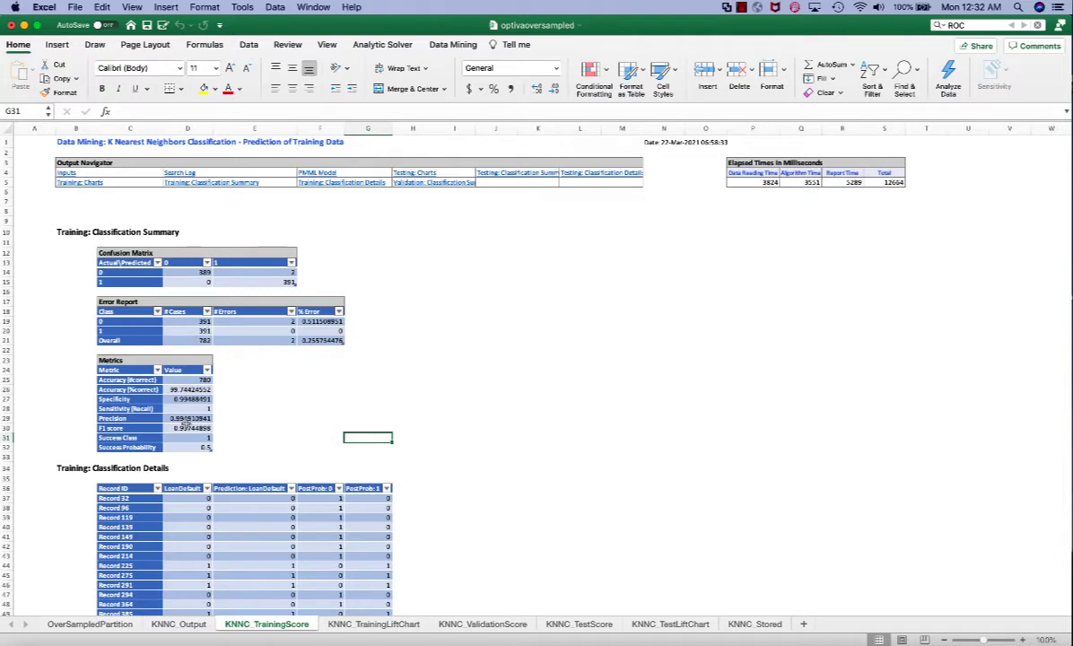
{"action": "left_click", "coordinate": [190, 427]}
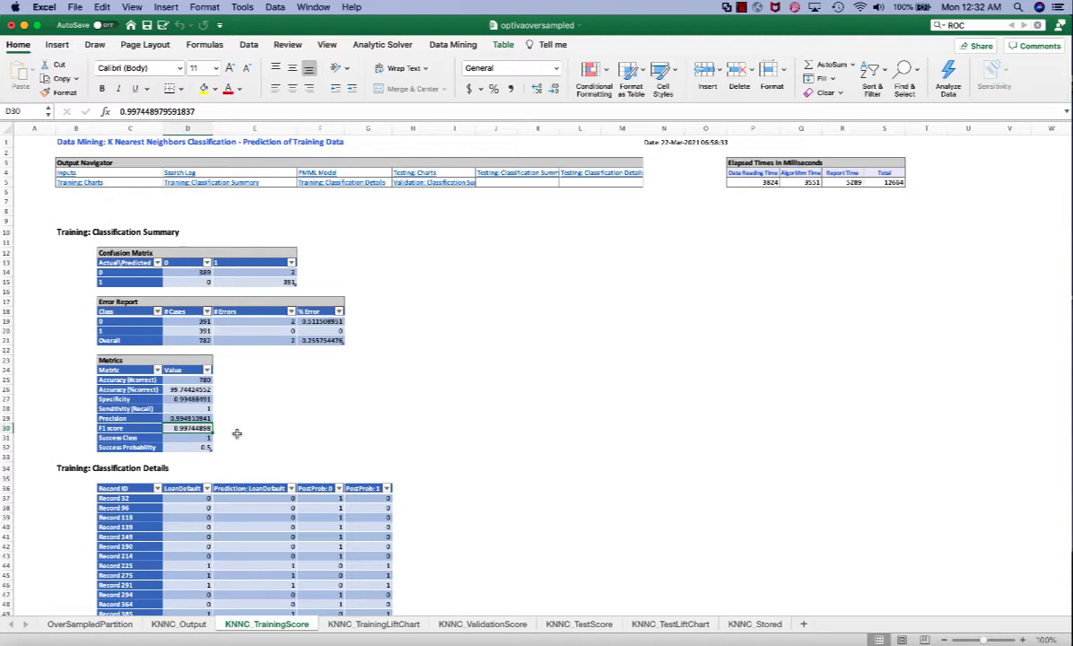
Compare validation and training F1 scores, then open the KNNC_TestScore sheet.
{"action": "left_click", "coordinate": [483, 626]}
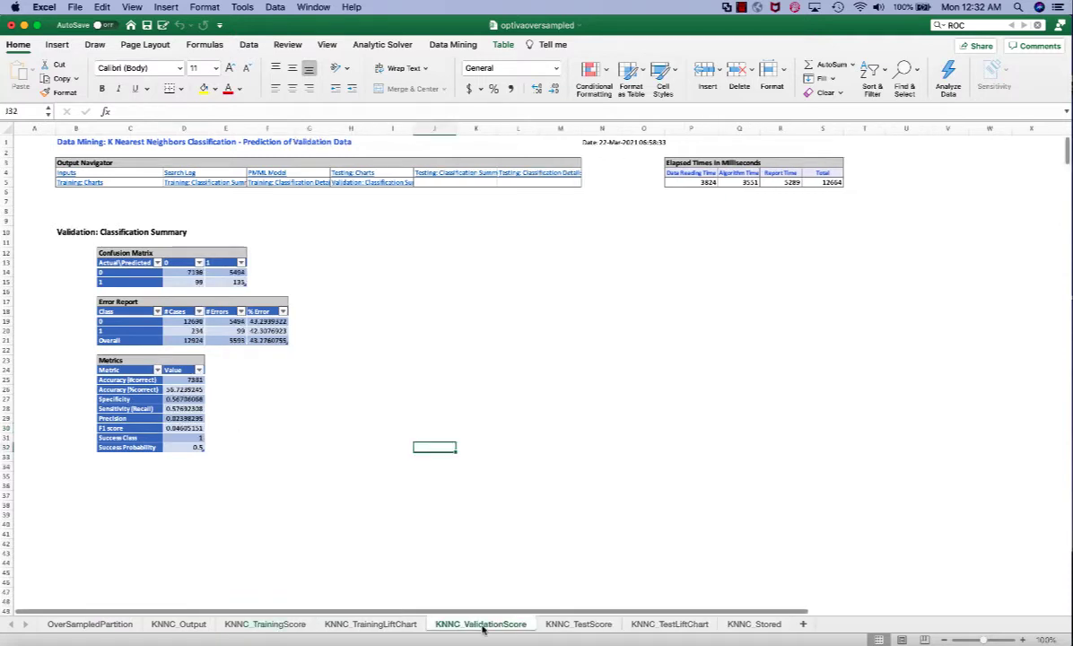
{"action": "left_click", "coordinate": [199, 429]}
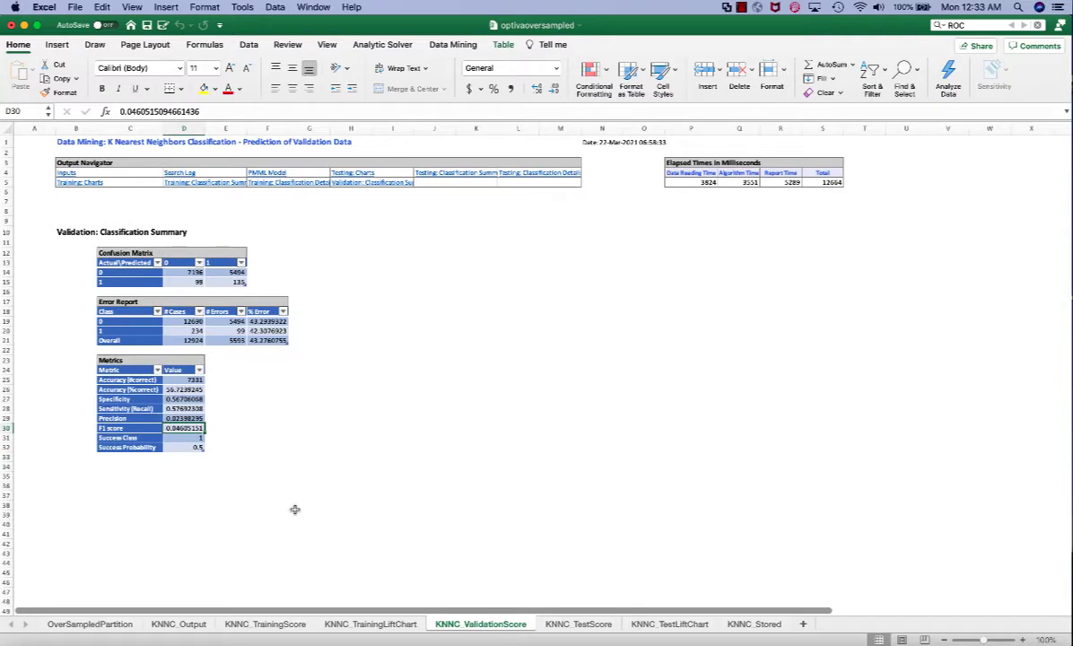
{"action": "left_click", "coordinate": [275, 625]}
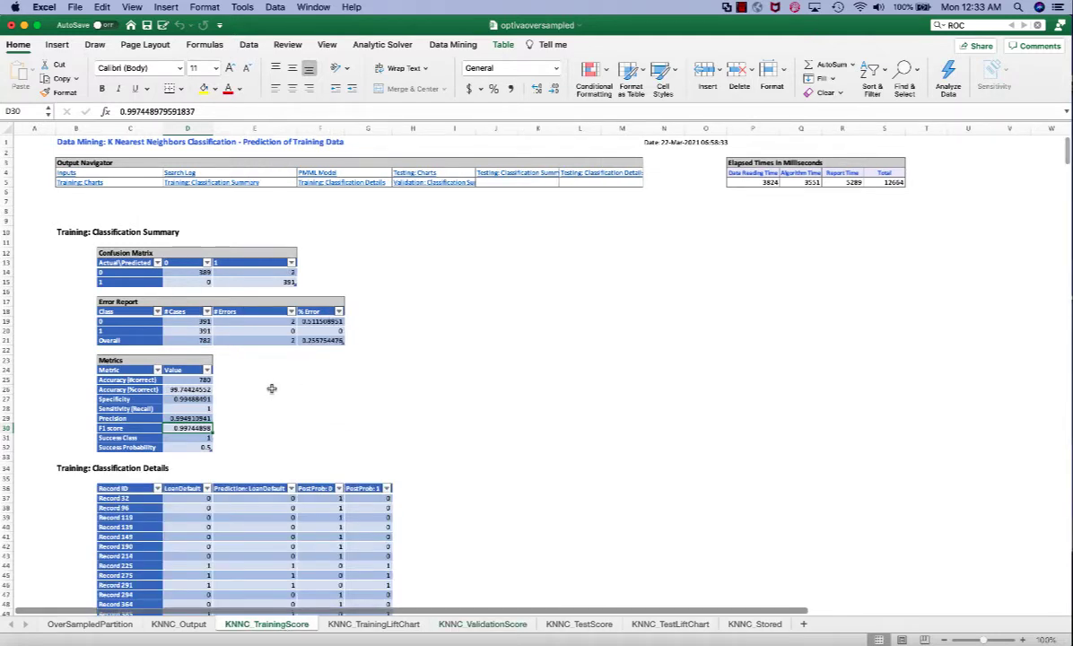
{"action": "left_click", "coordinate": [480, 626]}
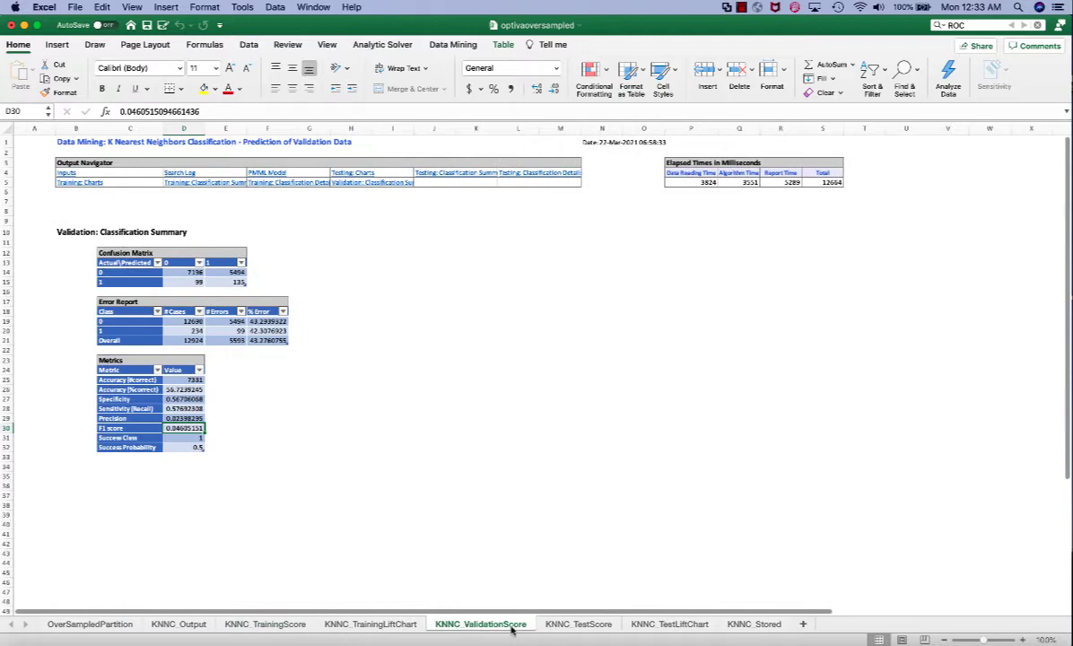
{"action": "left_click", "coordinate": [602, 626]}
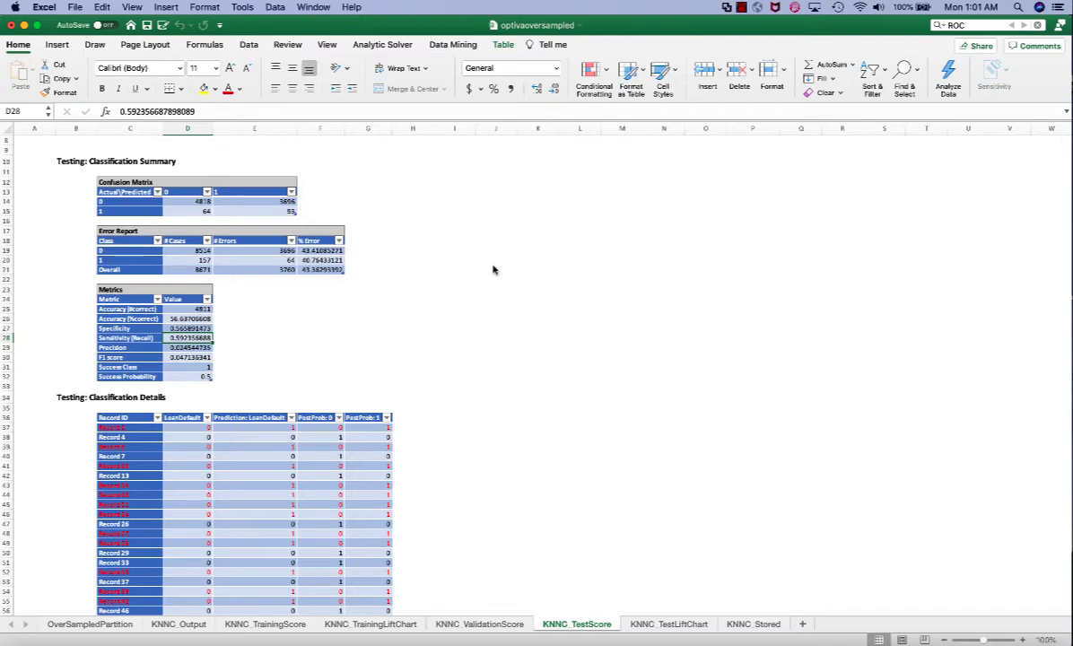
Return to the KNNC_Output sheet's Search Log and K=1 scoring note.
{"action": "left_click", "coordinate": [179, 624]}
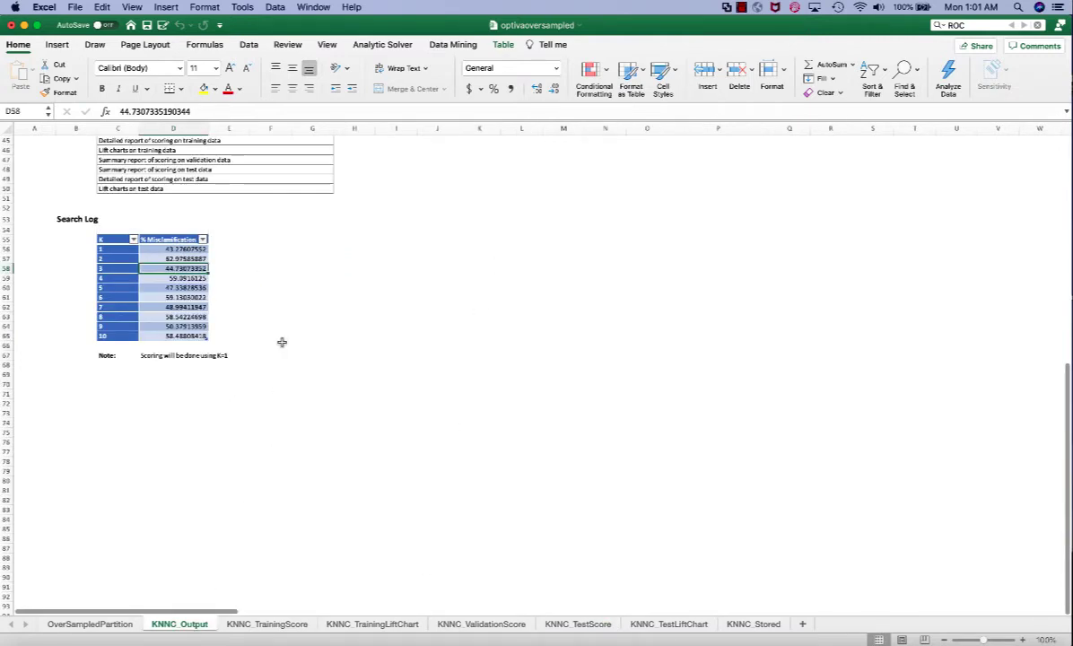